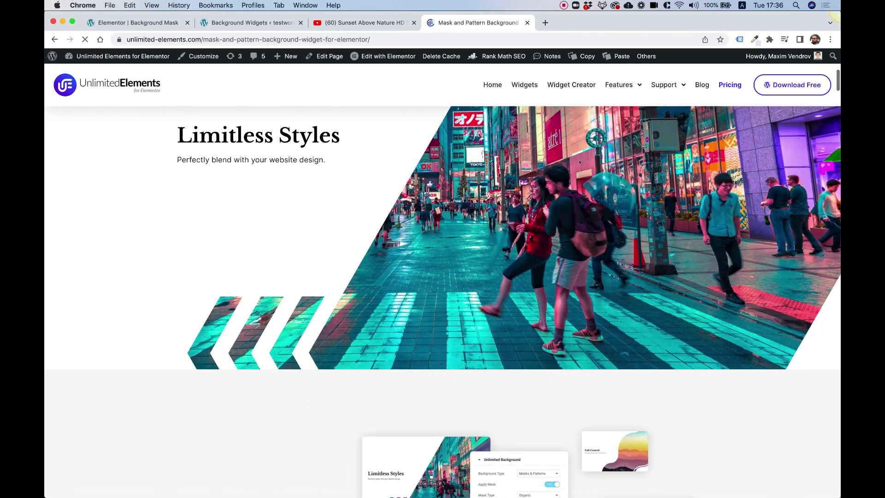
scroll(580, 162, "down", 5)
scroll(579, 161, "down", 2)
scroll(579, 162, "down", 3)
scroll(580, 162, "down", 1)
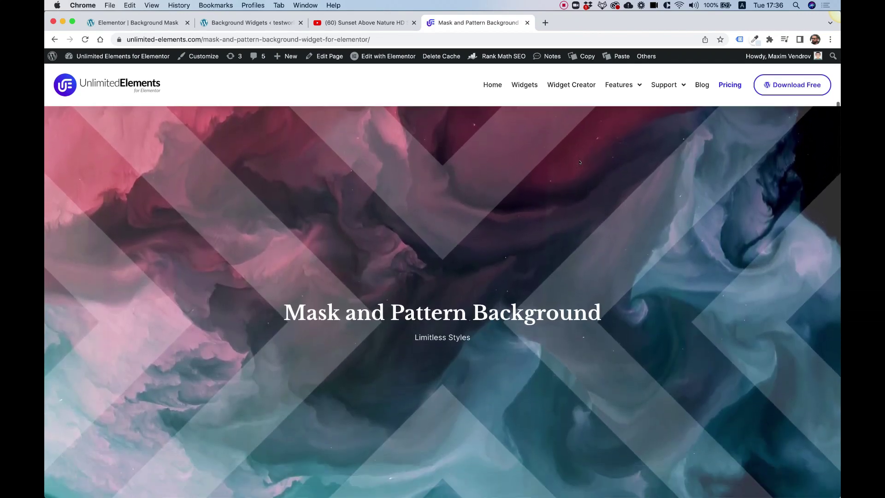
scroll(579, 161, "down", 3)
scroll(580, 162, "down", 3)
scroll(580, 162, "down", 1)
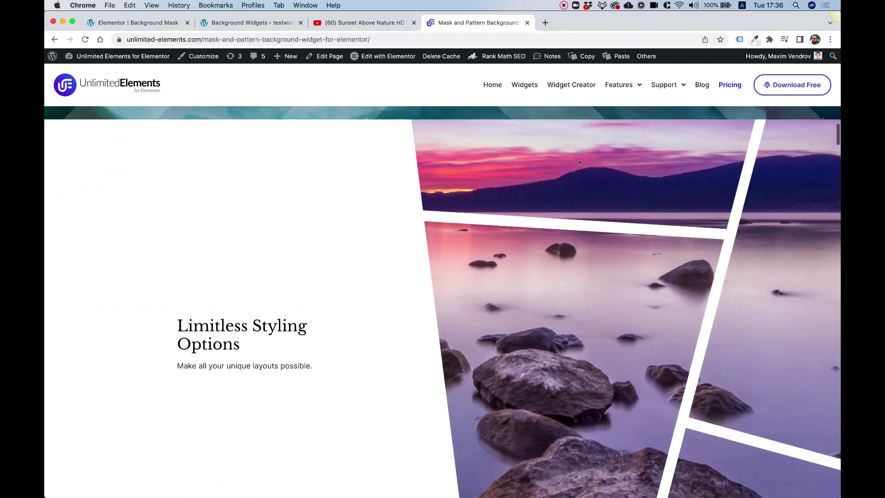
scroll(579, 162, "down", 2)
scroll(579, 162, "down", 3)
scroll(579, 162, "down", 2)
scroll(780, 266, "down", 3)
scroll(779, 266, "down", 3)
scroll(779, 265, "down", 2)
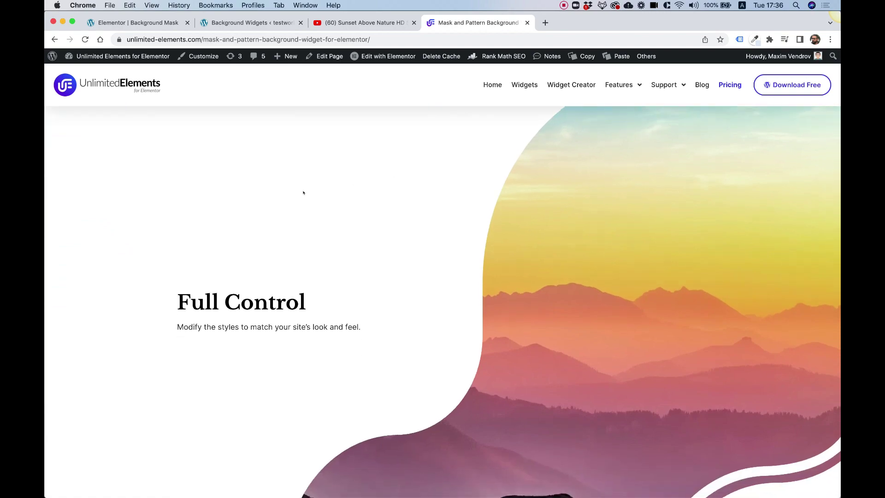
scroll(625, 265, "down", 3)
scroll(625, 266, "down", 4)
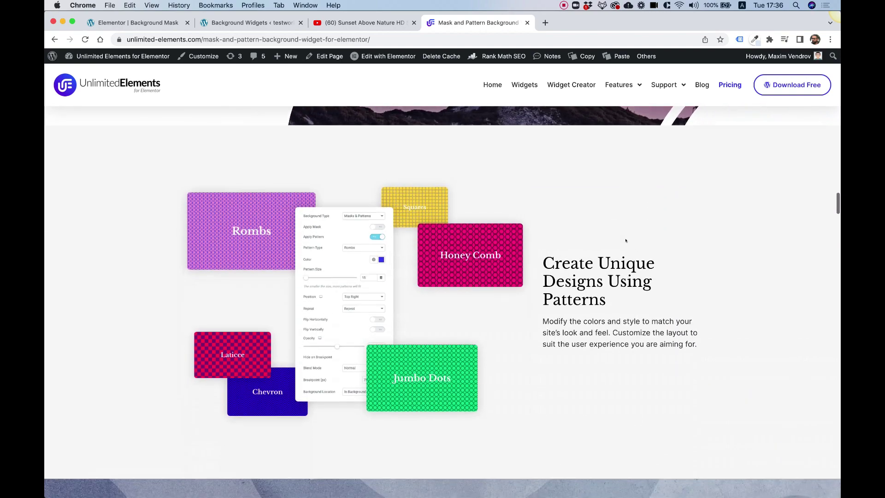
scroll(626, 240, "down", 3)
scroll(625, 240, "down", 3)
scroll(625, 239, "down", 3)
scroll(625, 240, "down", 4)
scroll(626, 240, "down", 2)
scroll(626, 240, "down", 5)
scroll(625, 240, "down", 1)
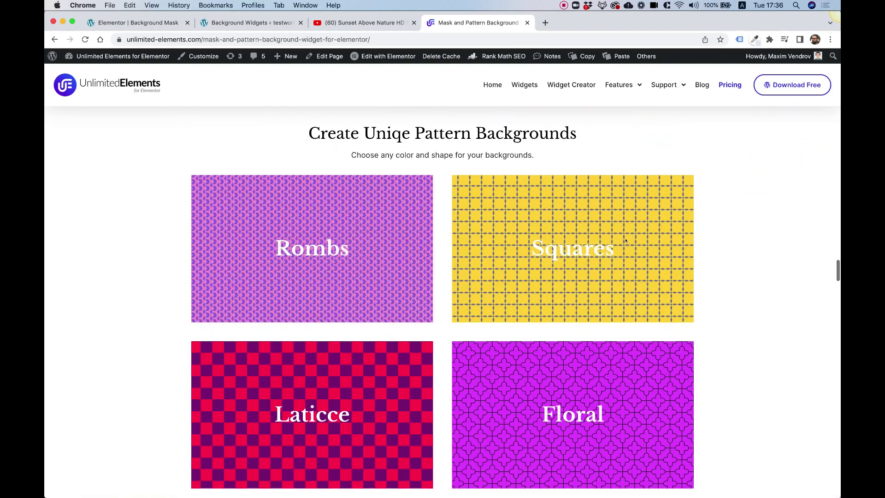
scroll(626, 240, "down", 5)
scroll(626, 240, "down", 3)
scroll(626, 240, "down", 4)
scroll(626, 240, "down", 4)
scroll(625, 240, "down", 4)
scroll(626, 240, "down", 6)
scroll(626, 240, "down", 3)
scroll(626, 240, "down", 2)
scroll(346, 222, "down", 2)
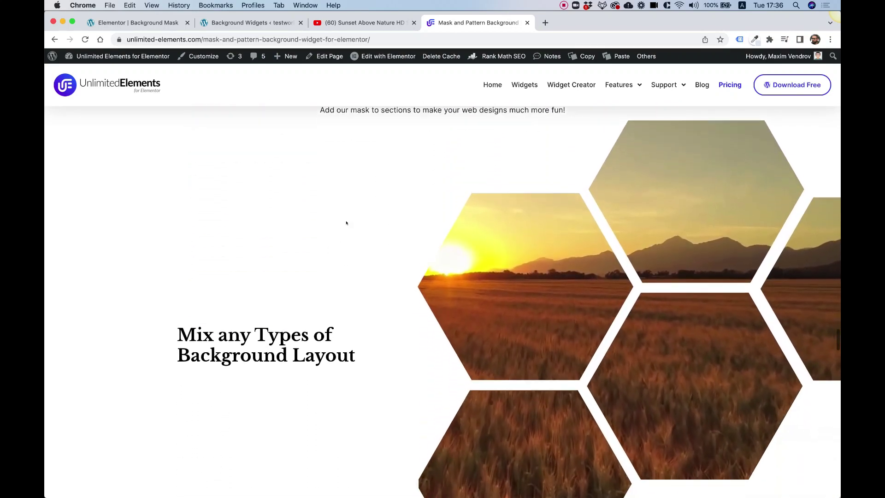
scroll(593, 286, "down", 1)
scroll(593, 287, "down", 4)
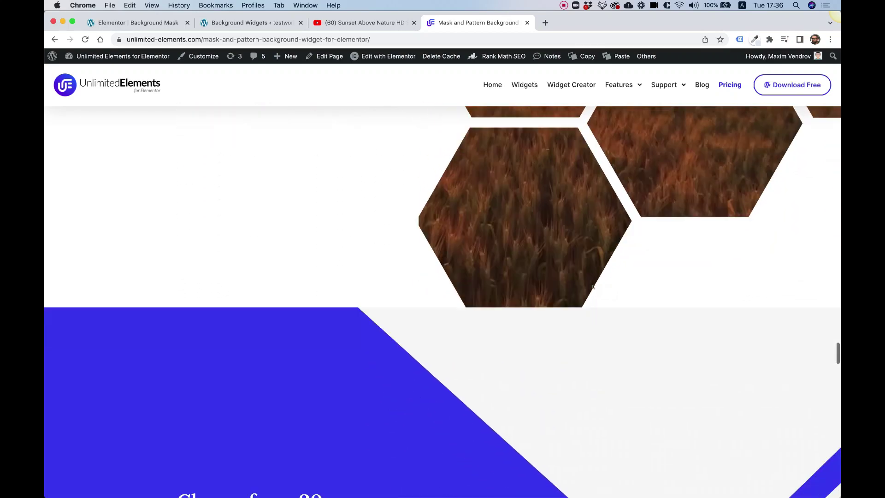
scroll(593, 287, "down", 3)
scroll(592, 287, "down", 2)
scroll(593, 287, "down", 2)
scroll(594, 286, "down", 1)
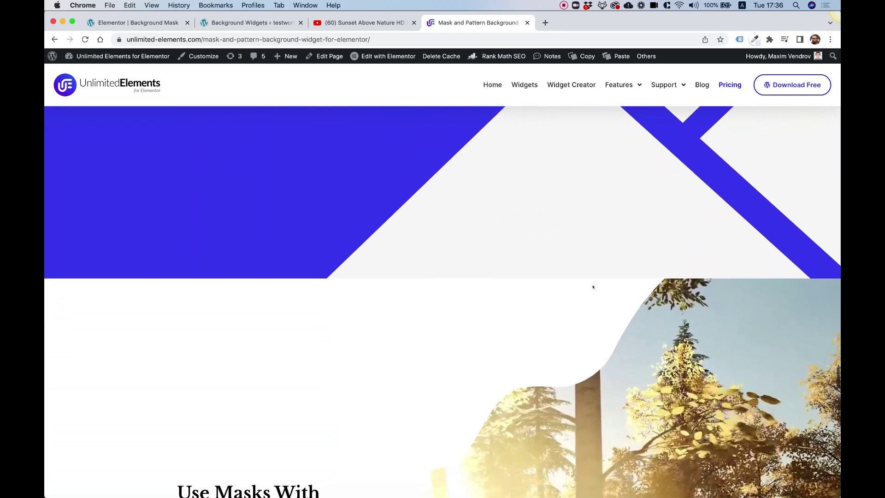
scroll(593, 287, "up", 4)
scroll(593, 287, "down", 4)
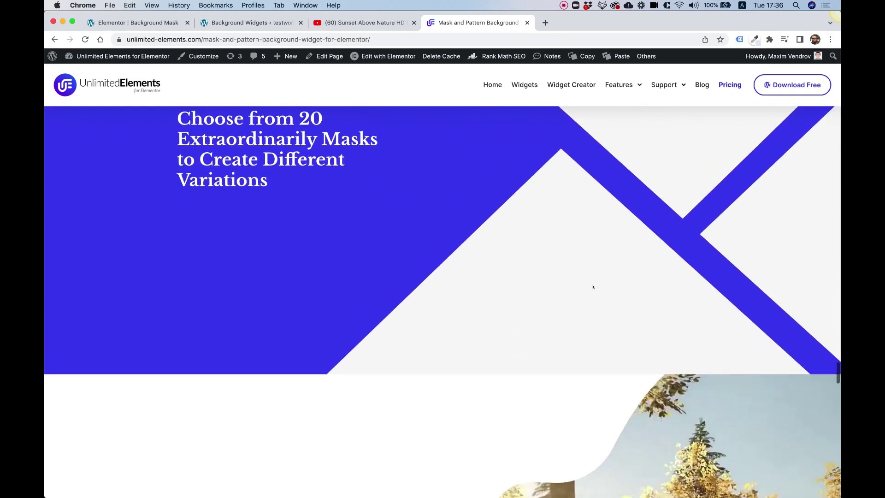
scroll(592, 287, "down", 5)
scroll(560, 434, "down", 3)
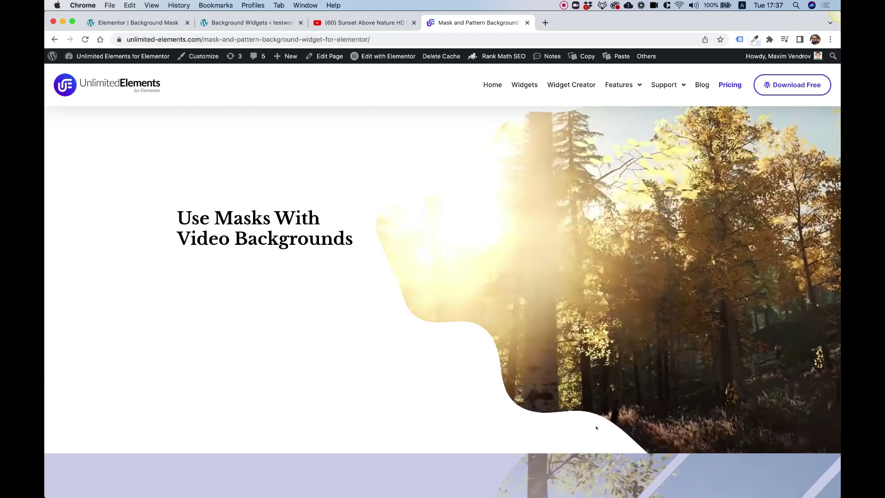
scroll(560, 433, "up", 2)
scroll(560, 434, "down", 1)
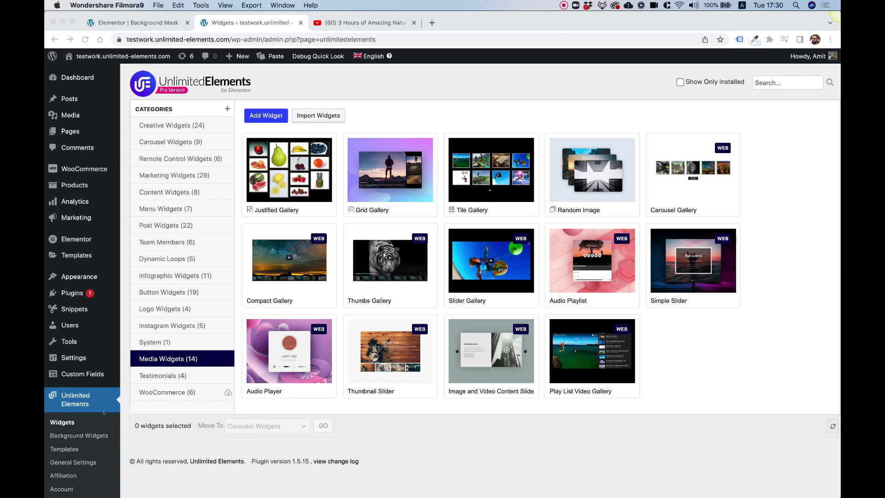
Install the Masks & Patterns background widget and return to the Elementor editor
left_click(79, 432)
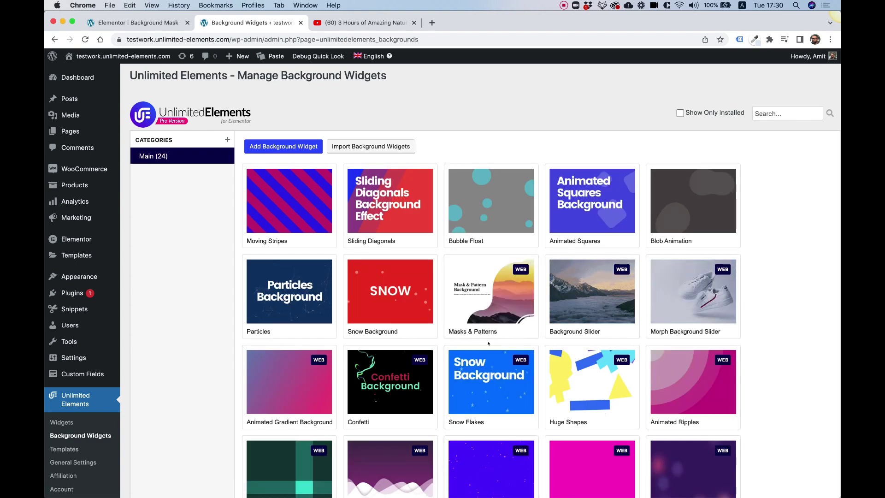
mouse_move(491, 290)
left_click(469, 302)
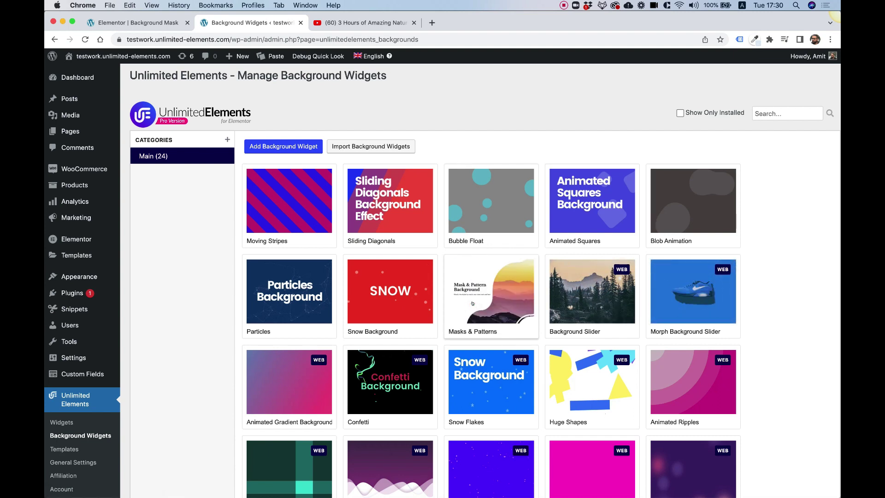
left_click(160, 24)
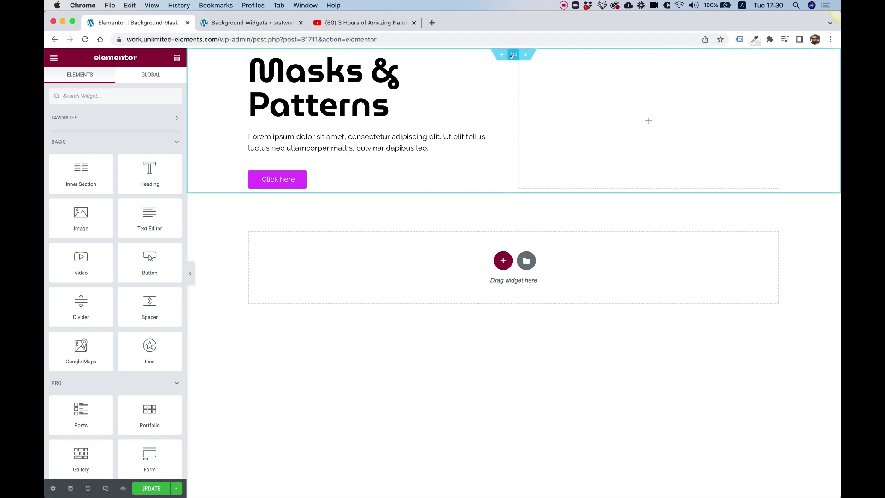
Set the hero section's Classic background to the tokyo photo with Size Cover
left_click(512, 55)
left_click(127, 81)
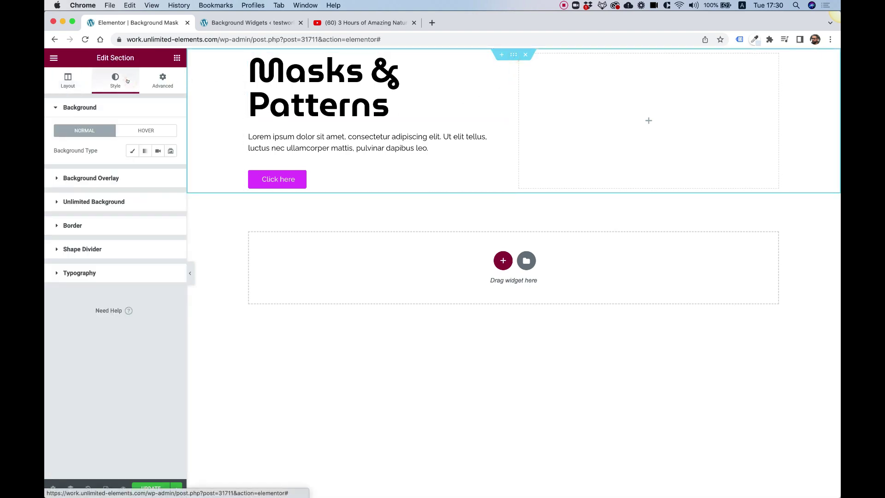
left_click(132, 150)
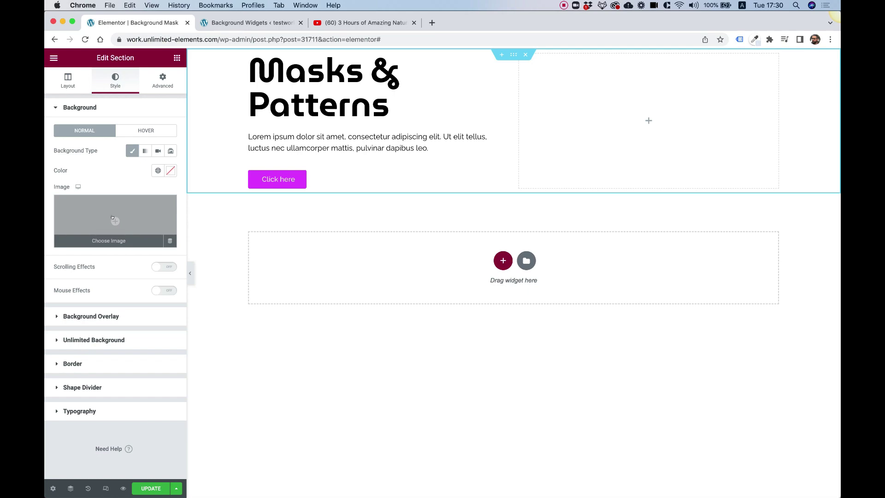
left_click(113, 218)
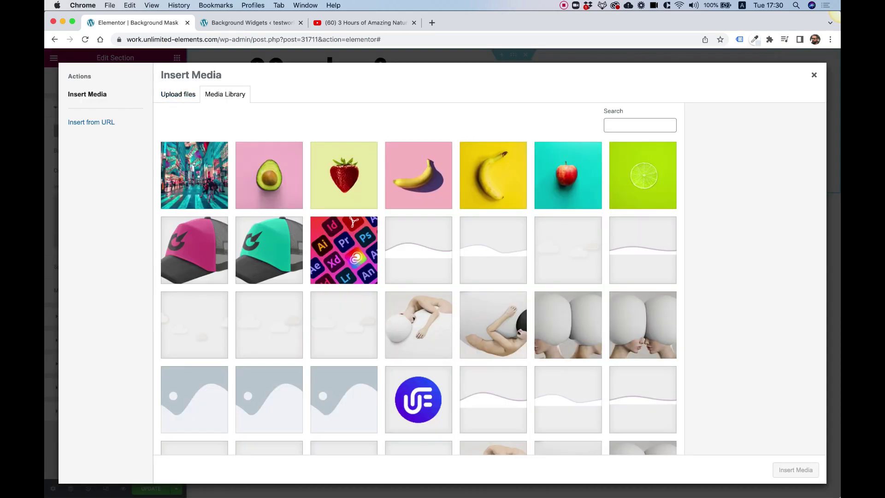
left_click(194, 175)
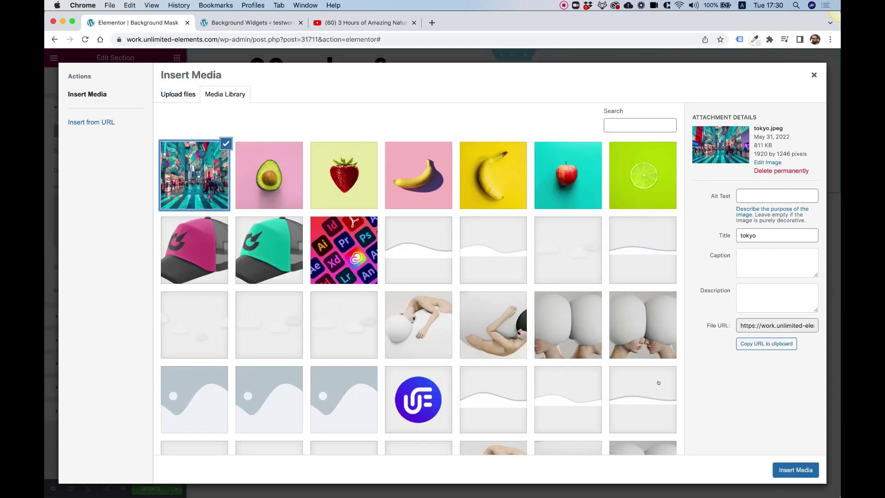
left_click(808, 472)
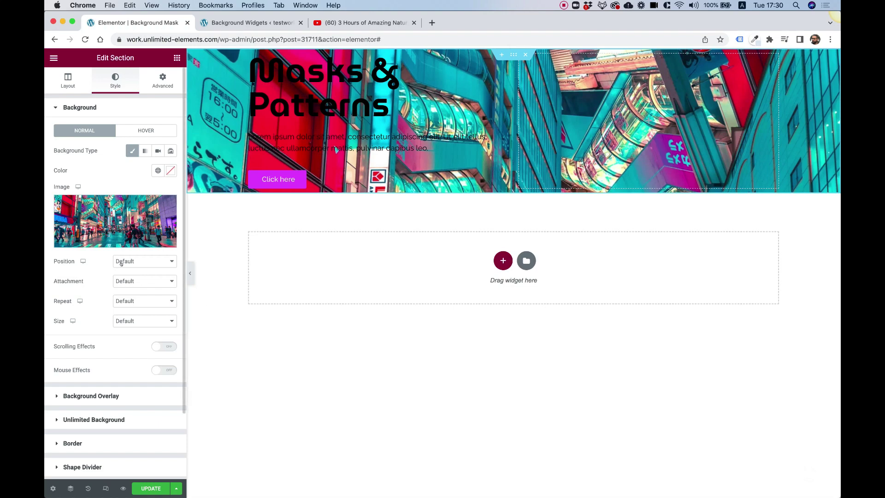
left_click(120, 319)
left_click(143, 336)
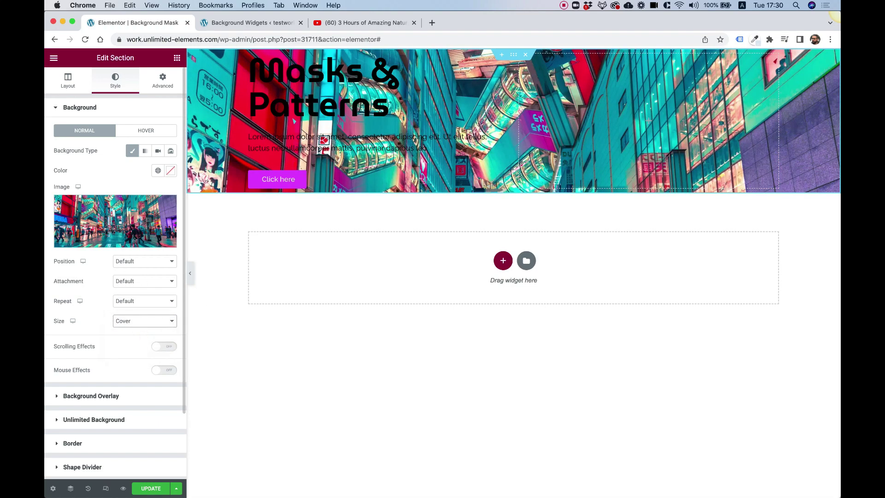
Set the section Height to Fit To Screen in the Layout settings
left_click(66, 78)
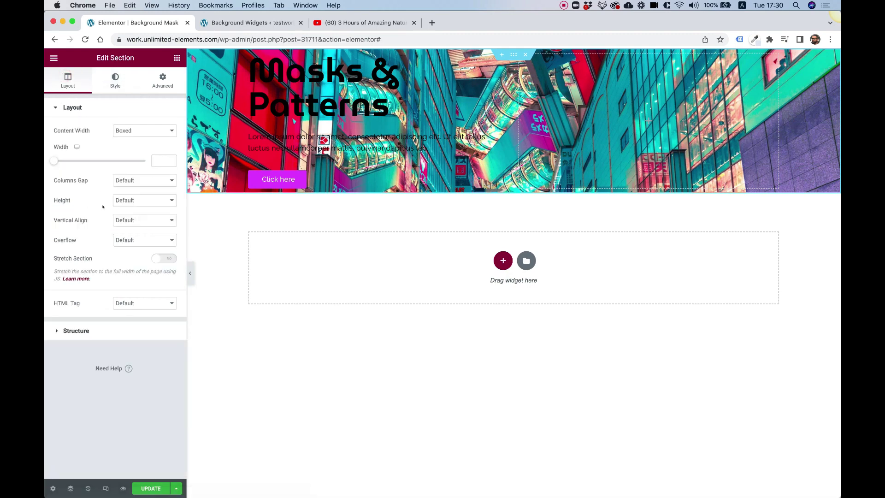
left_click(130, 202)
left_click(138, 209)
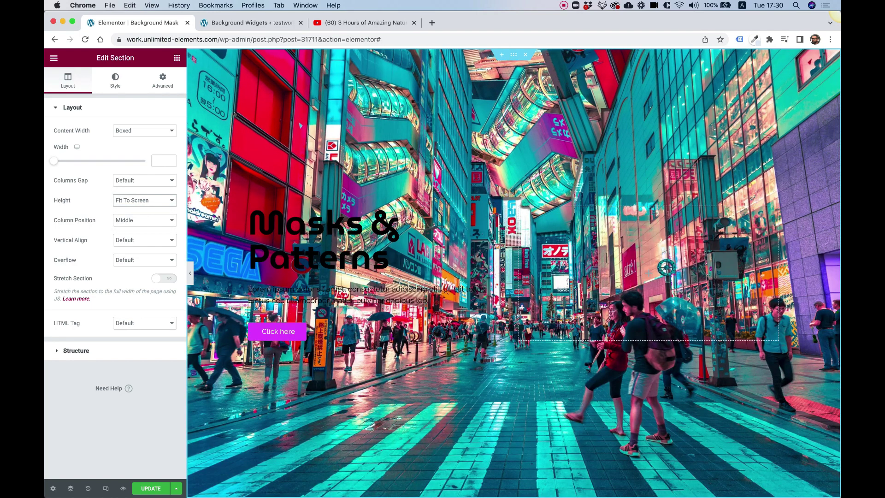
left_click(115, 80)
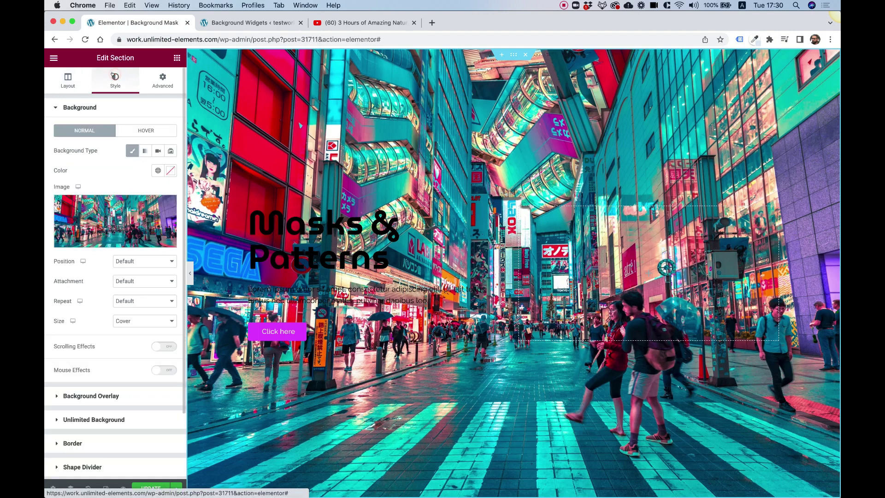
Set the Unlimited Background type to Masks & Patterns and switch on Apply Mask
left_click(88, 418)
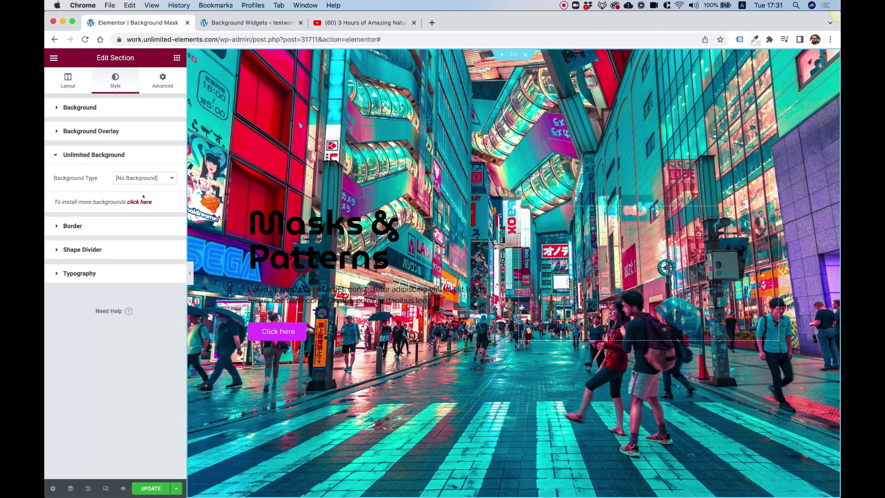
left_click(141, 179)
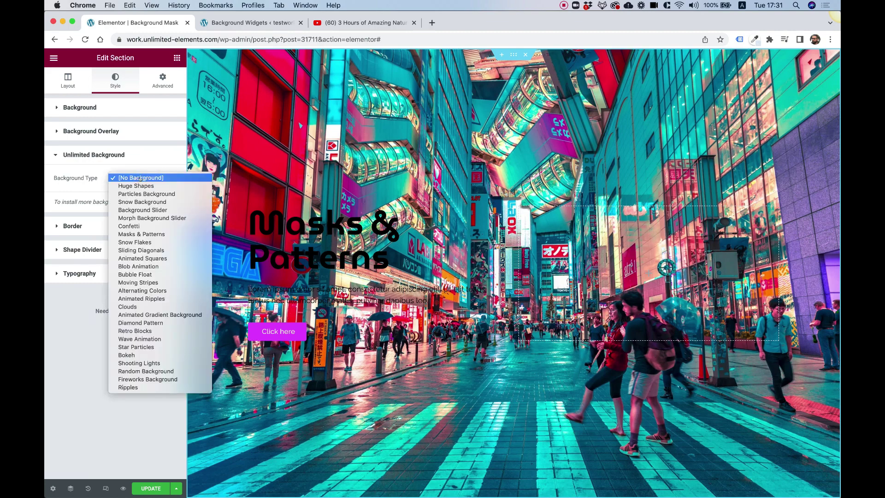
left_click(141, 234)
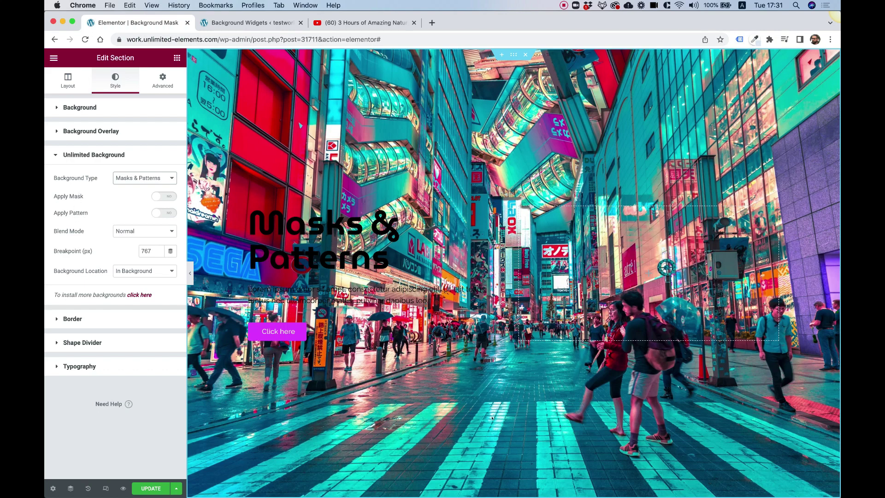
left_click(153, 197)
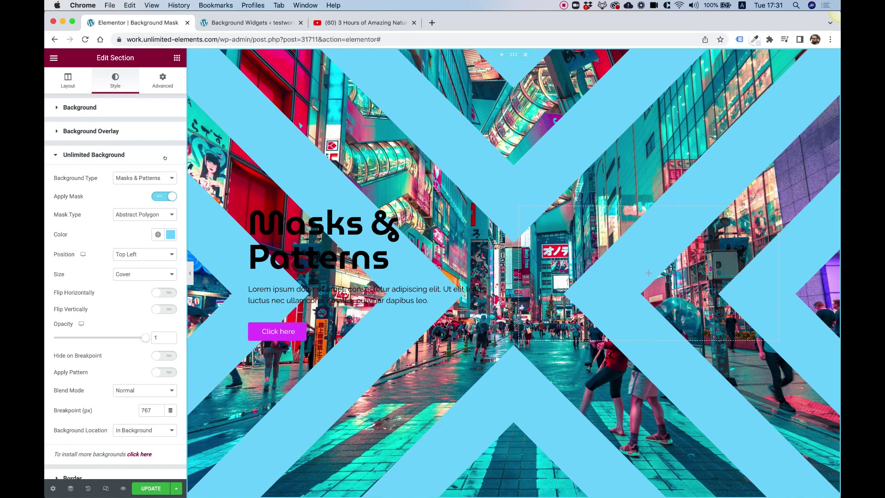
Try the Hexagon Corner mask type, then settle on the Organic shape
left_click(137, 218)
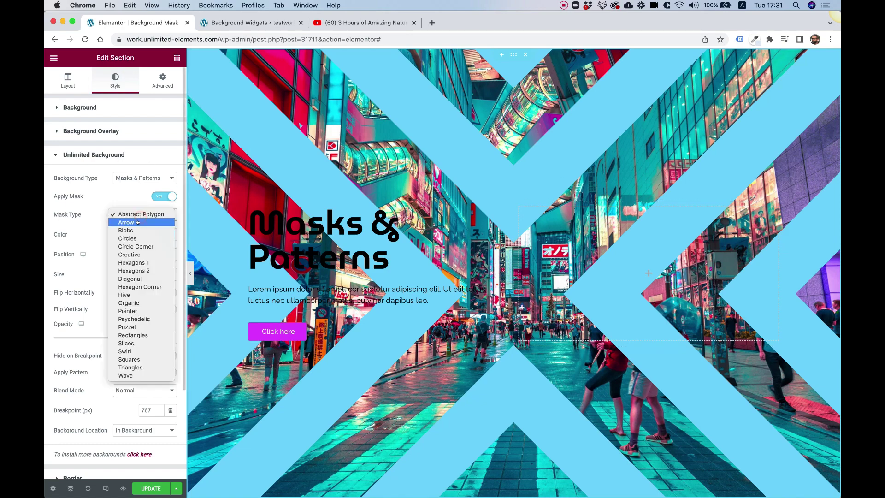
left_click(136, 286)
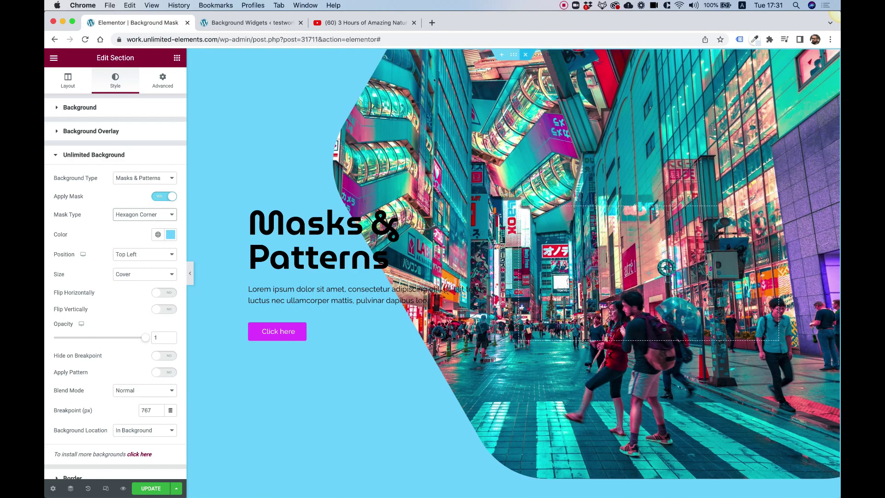
mouse_move(741, 179)
left_click(138, 216)
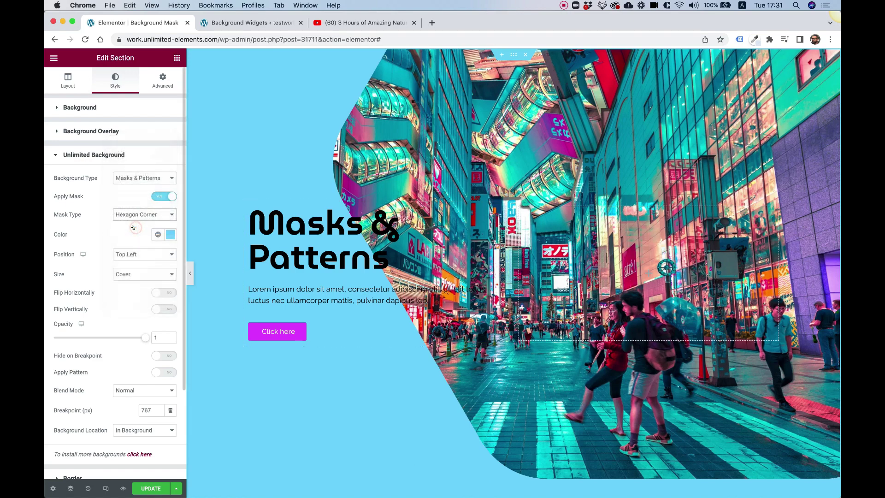
left_click(133, 229)
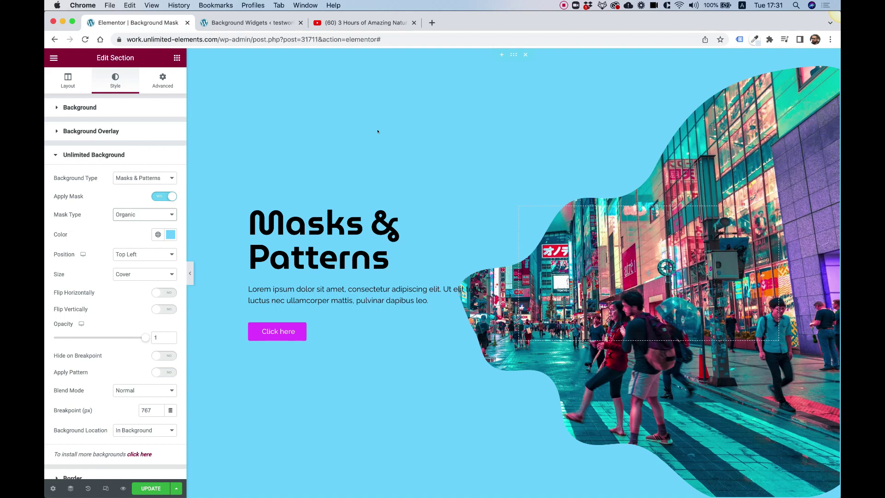
Narrow the heading column and clear the mask colour to white (#FFFFFF)
mouse_move(379, 276)
mouse_move(513, 273)
left_mouse_down()
mouse_move(450, 263)
mouse_move(426, 245)
left_mouse_up()
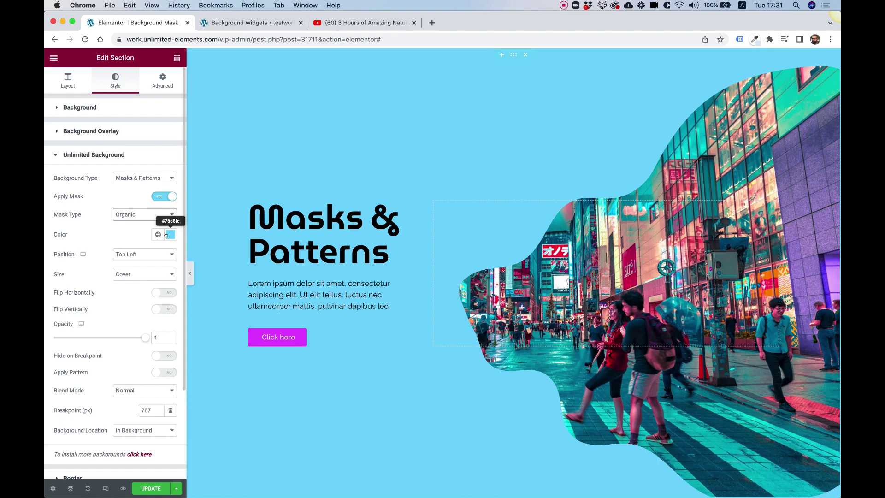
left_click(166, 234)
left_click(156, 252)
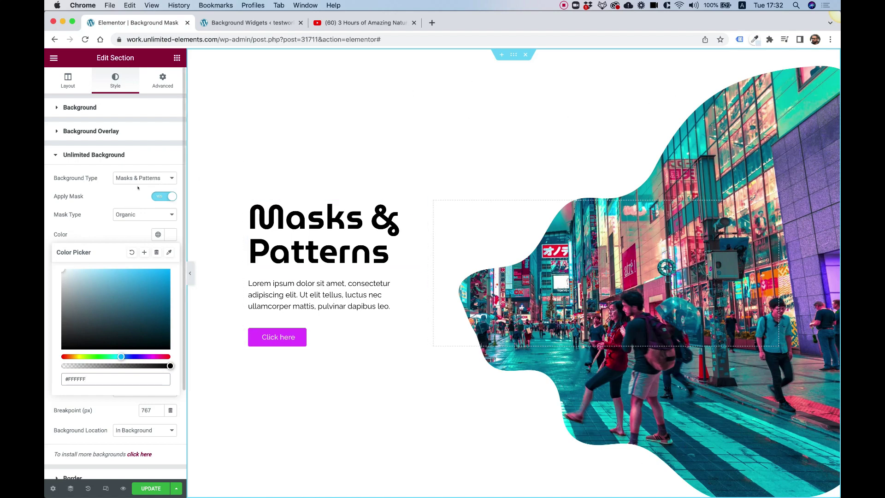
Switch the mask through Circles to Circle Corner and flip it horizontally
left_click(122, 214)
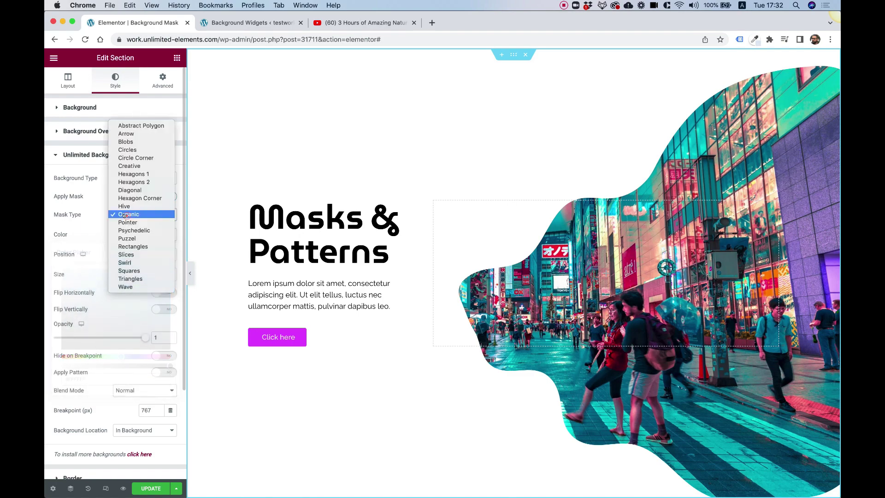
left_click(127, 149)
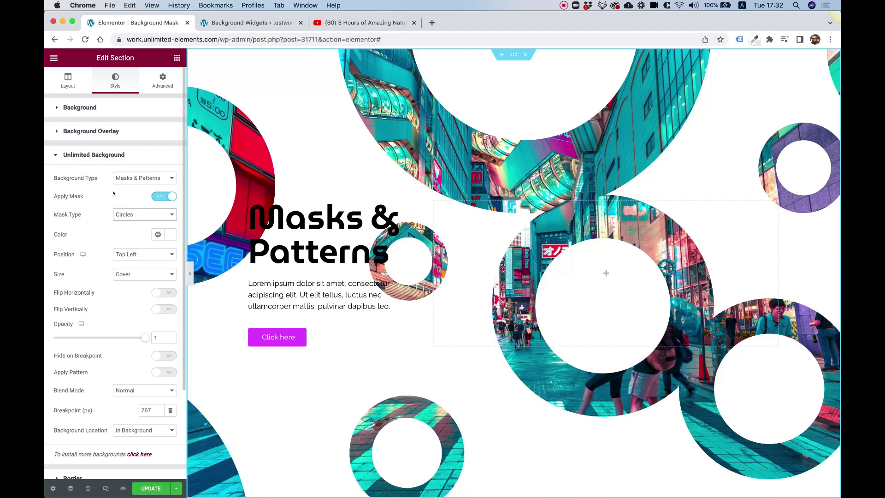
mouse_move(114, 290)
left_click(134, 215)
left_click(132, 218)
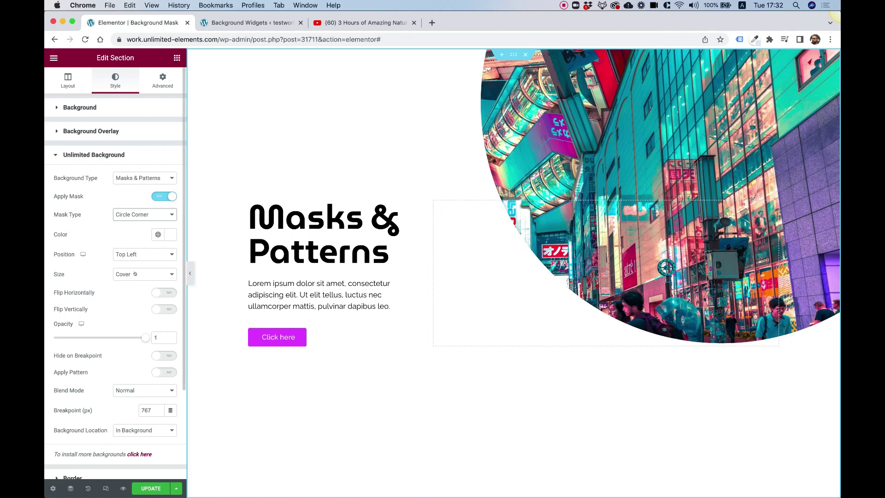
left_click(124, 250)
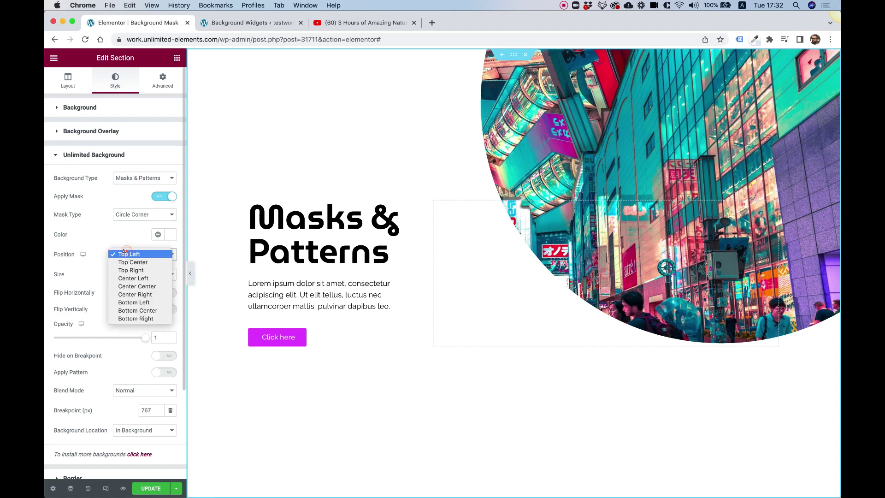
left_click(86, 240)
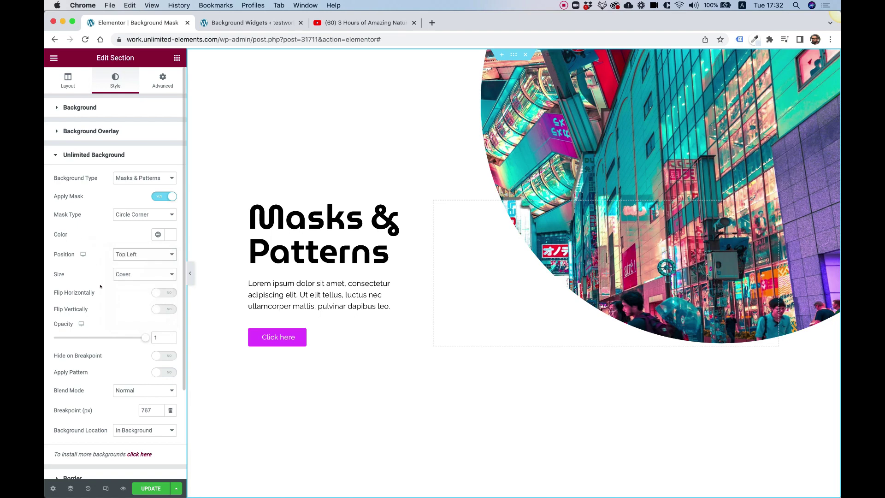
left_click(158, 291)
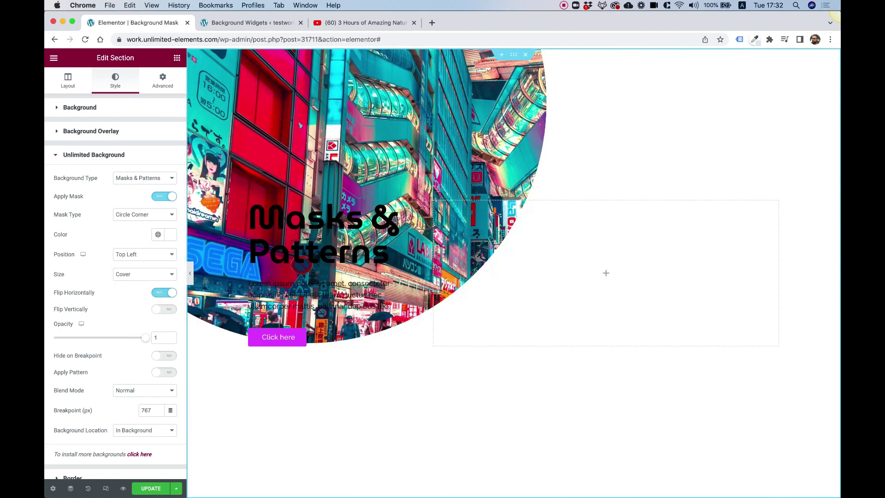
mouse_move(606, 273)
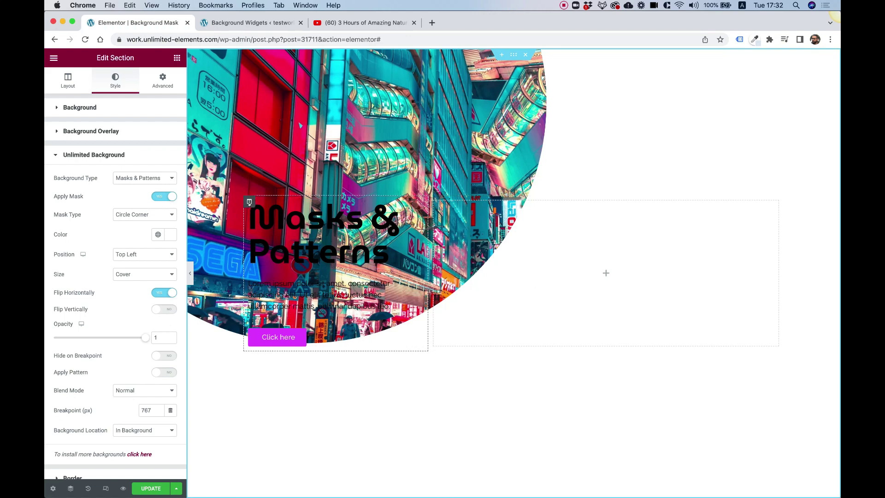
Move the heading column to the right side and flip the mask vertically
left_click_drag(249, 201, 707, 236)
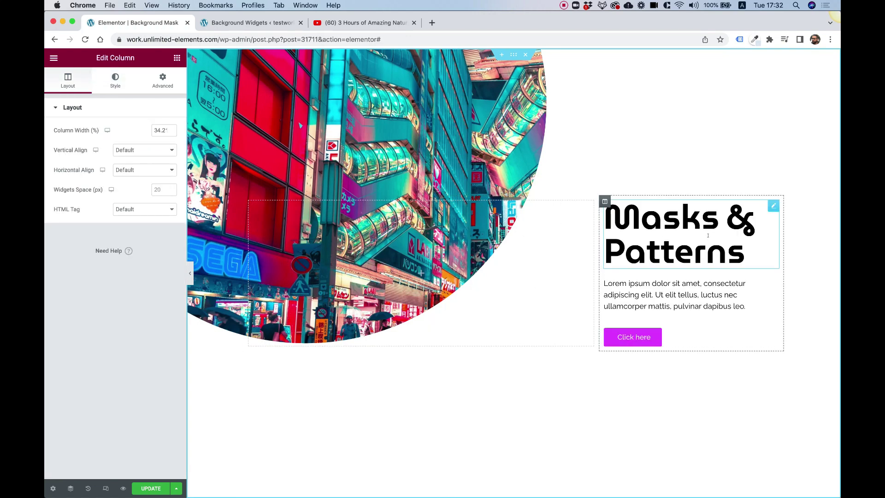
left_click(513, 54)
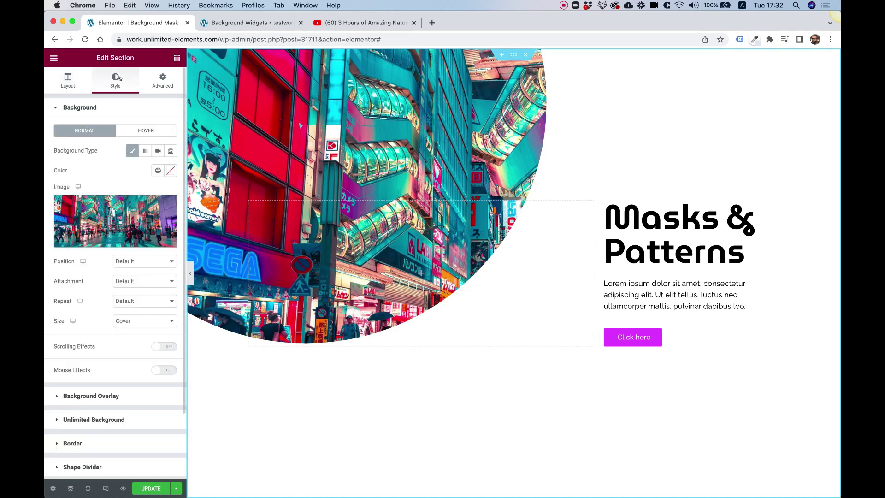
left_click(120, 421)
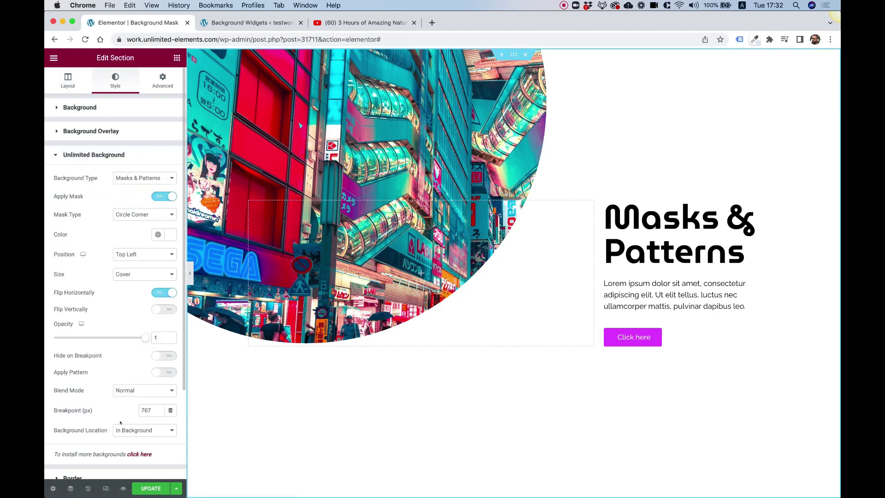
left_click(159, 310)
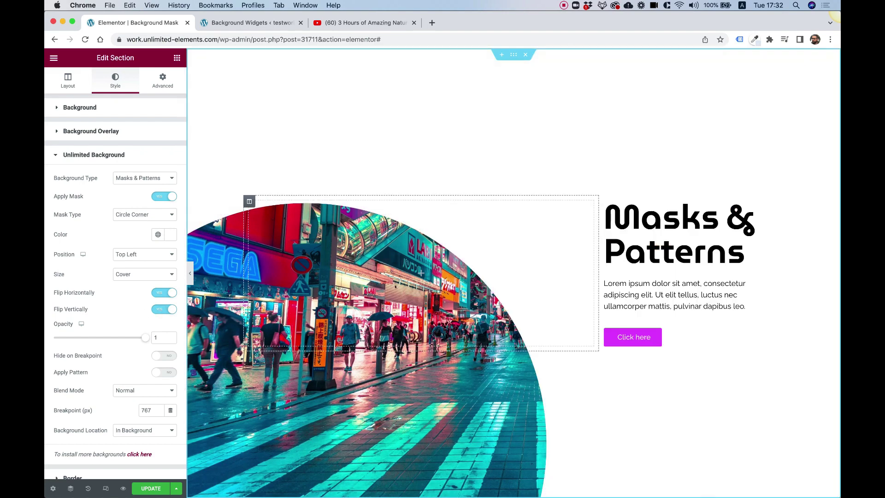
Set the Mask Type to Pointer
left_click(152, 215)
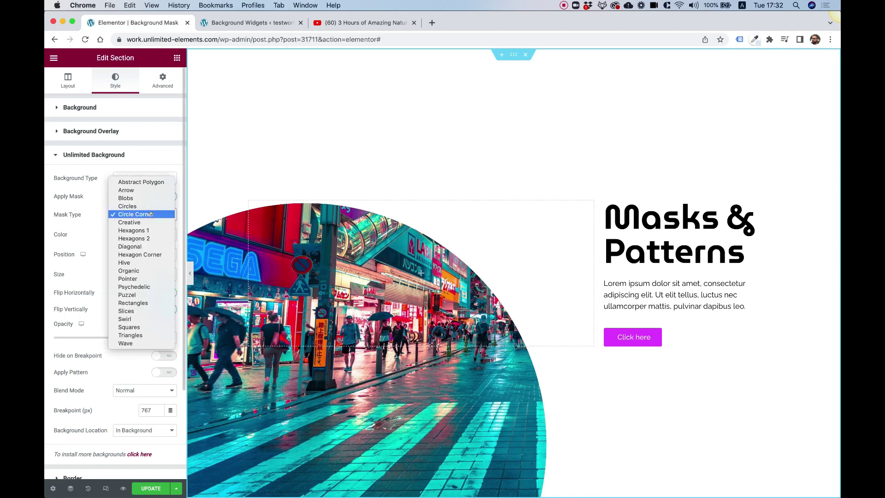
left_click(137, 279)
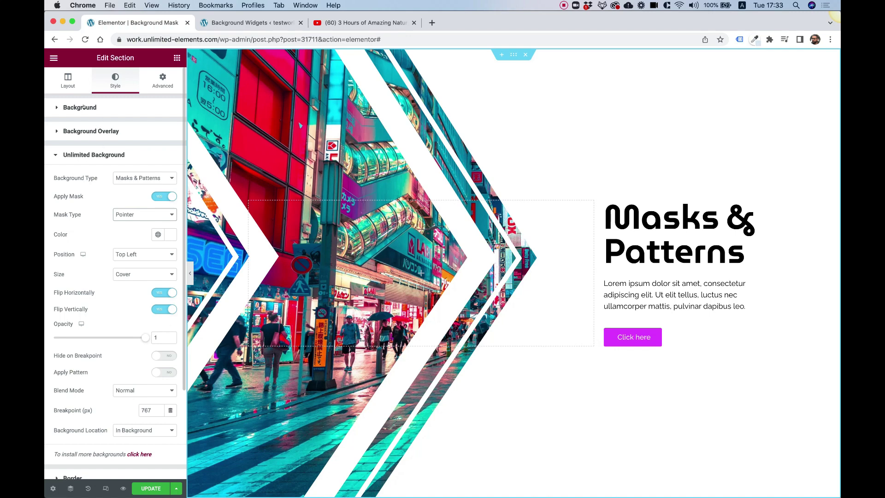
Set the section background to Video and copy the nature video's YouTube share link
left_click(85, 107)
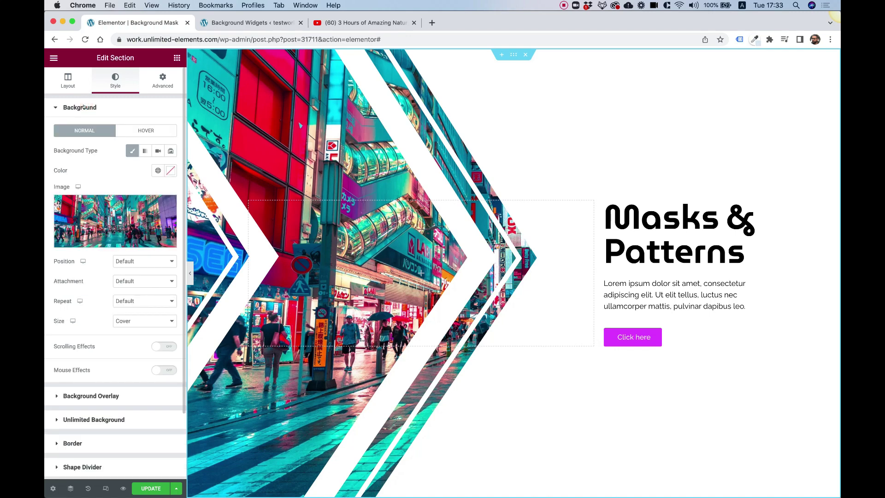
left_click(158, 152)
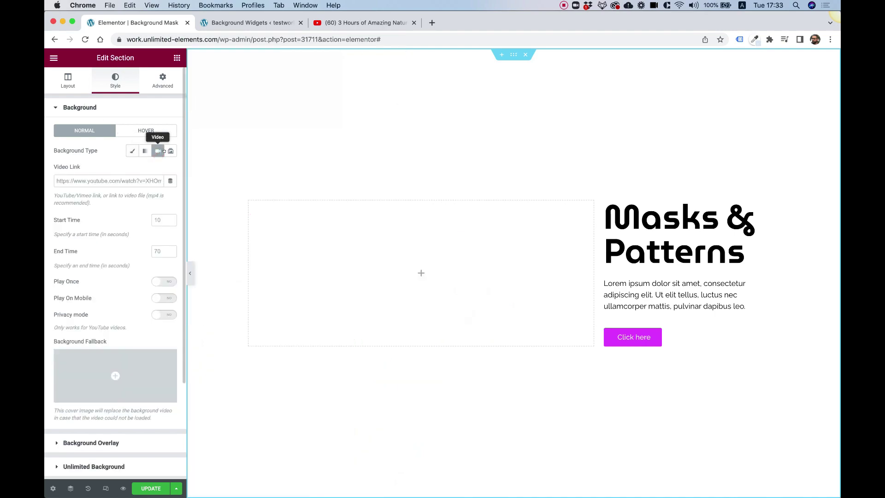
left_click(344, 23)
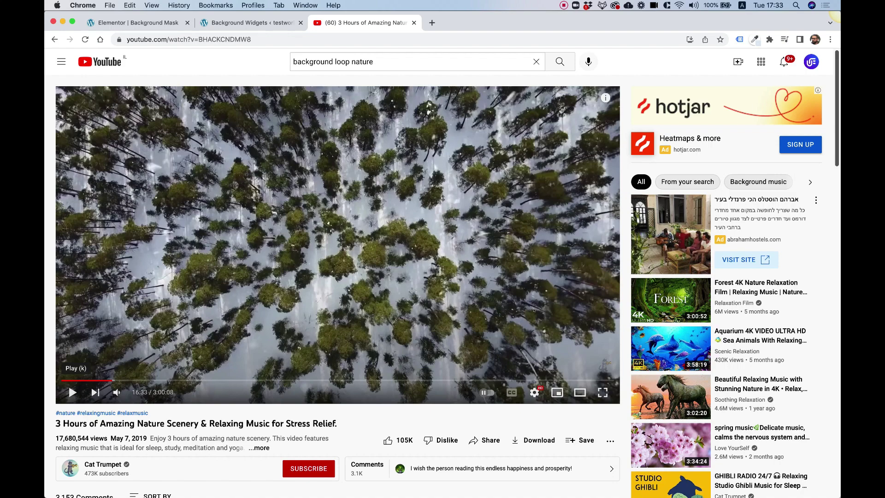
scroll(443, 483, "down", 1)
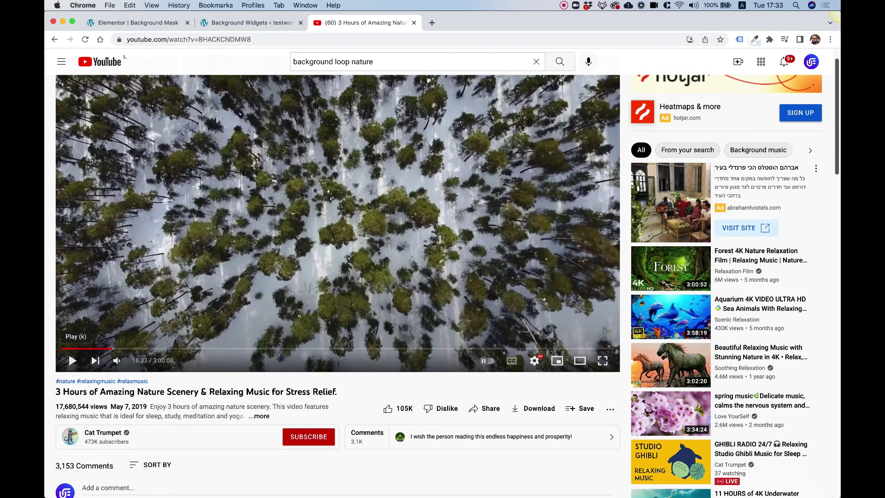
left_click(480, 408)
left_click(529, 326)
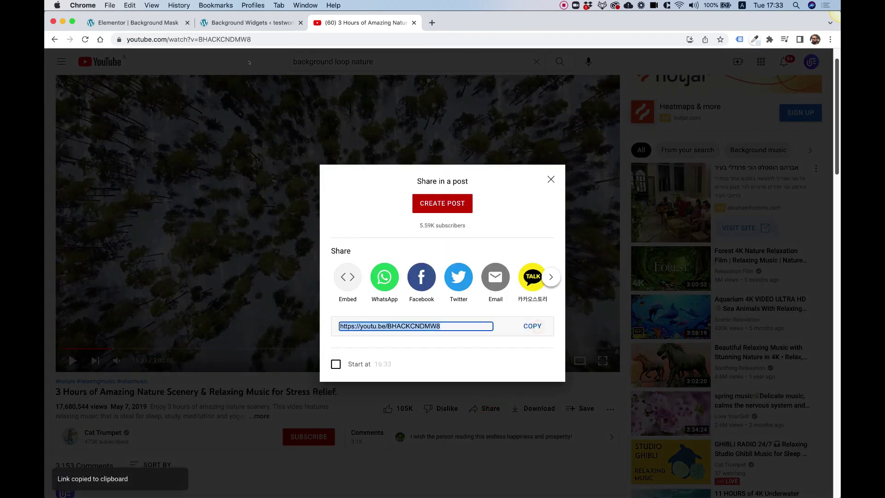
left_click(143, 23)
mouse_move(420, 272)
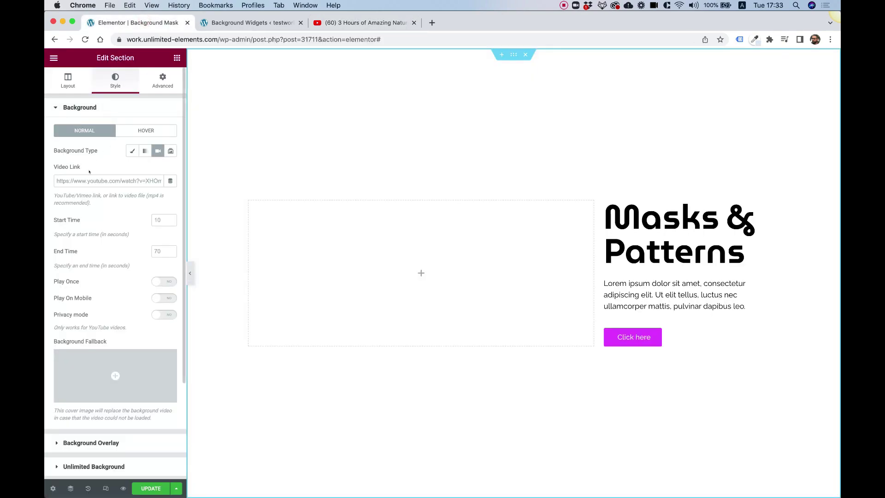
Paste the YouTube URL as the Video Link and expand Unlimited Background
key("super+v")
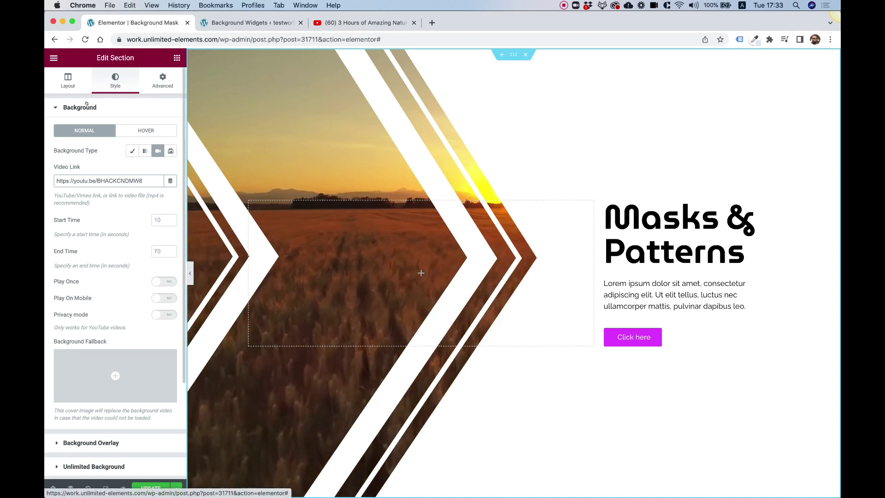
left_click(93, 466)
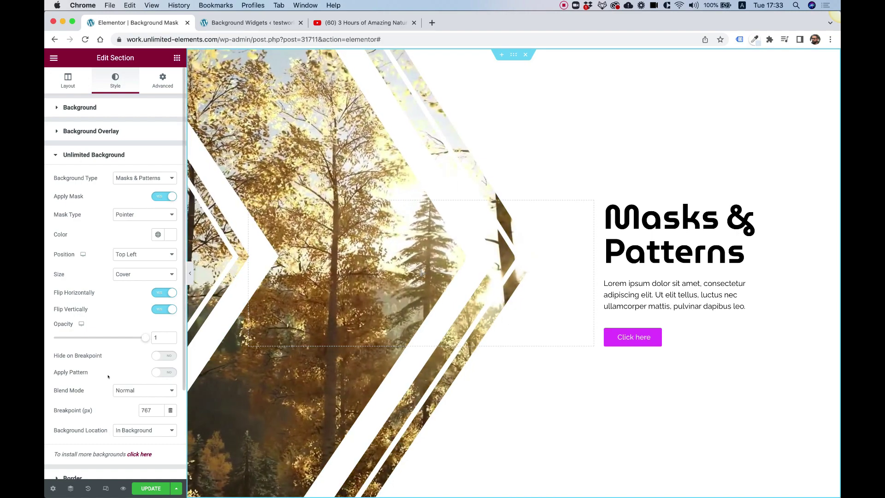
left_click_drag(139, 336, 122, 338)
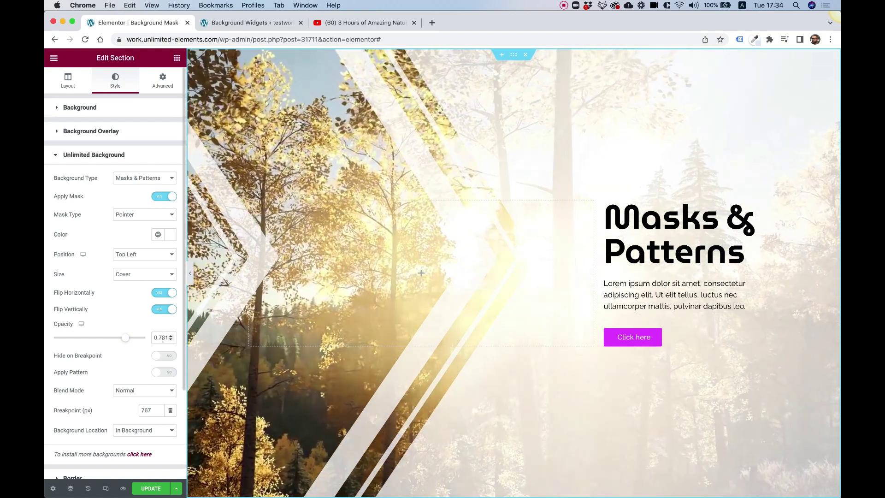
left_click_drag(125, 337, 156, 337)
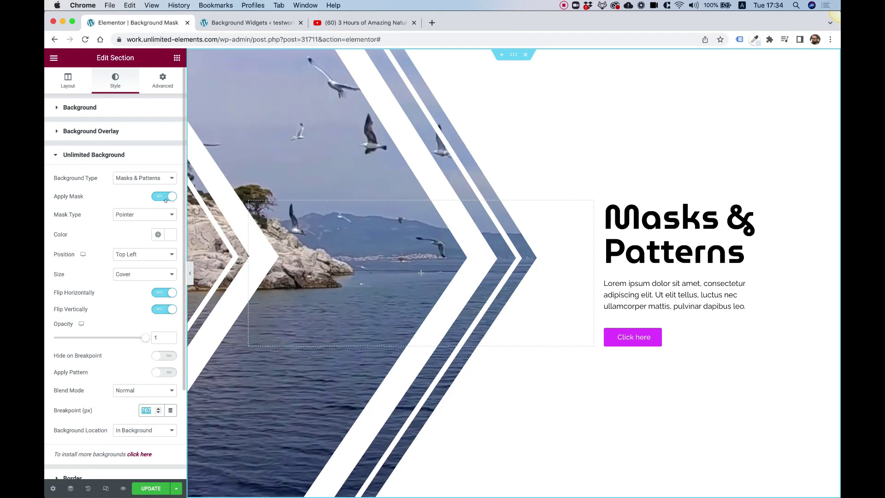
Enable Apply Pattern with Greek Key, set its colour to #FFFFFF and select Pattern Size to change to 10
left_click(155, 369)
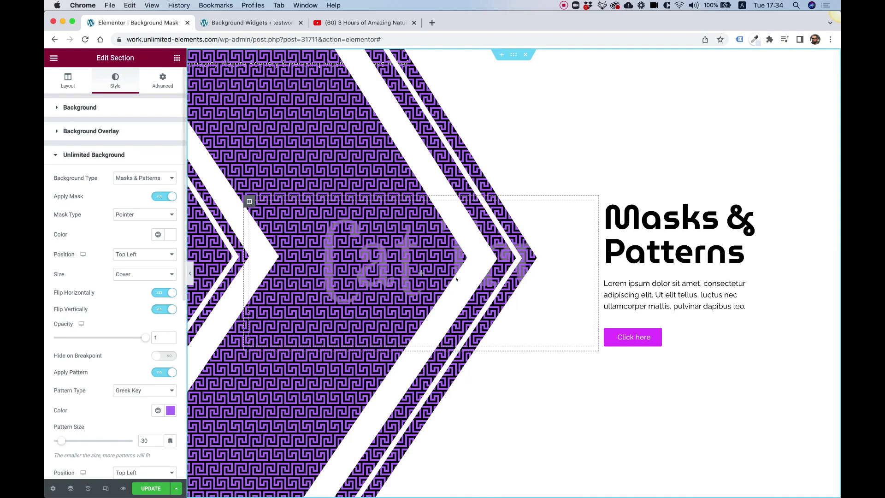
scroll(454, 280, "down", 2)
scroll(457, 279, "up", 2)
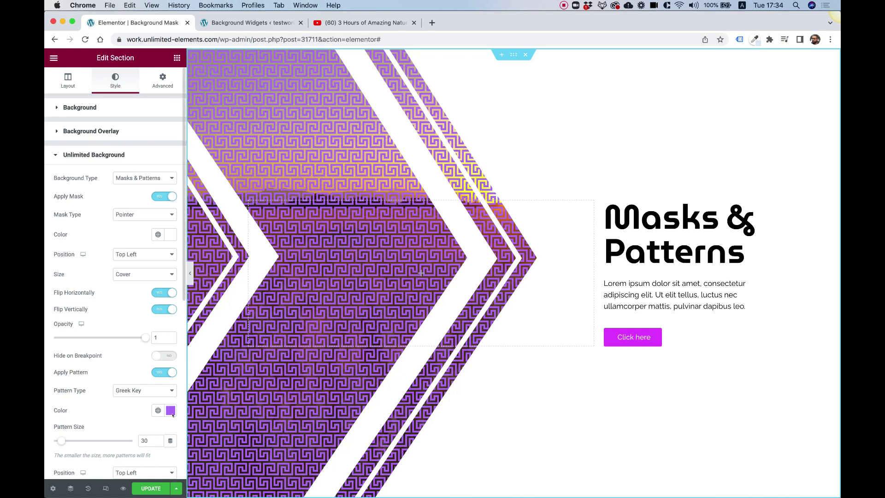
left_click(170, 410)
type("#FFFFFF")
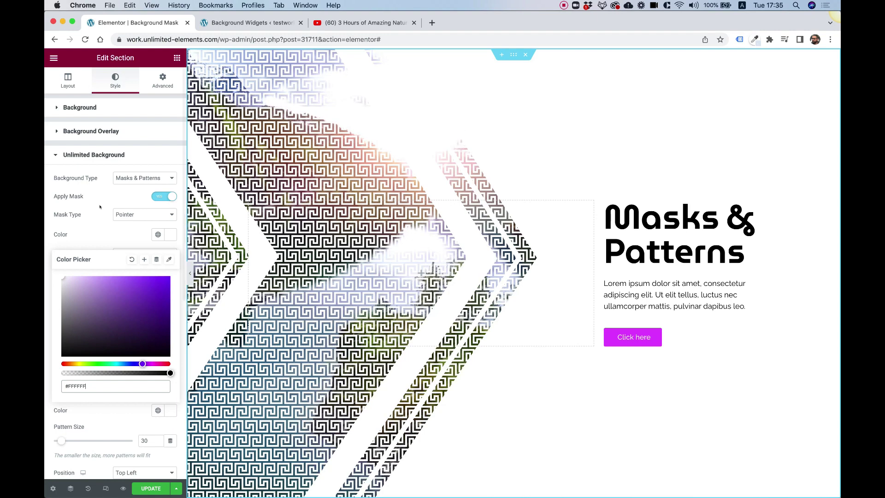
left_click(86, 234)
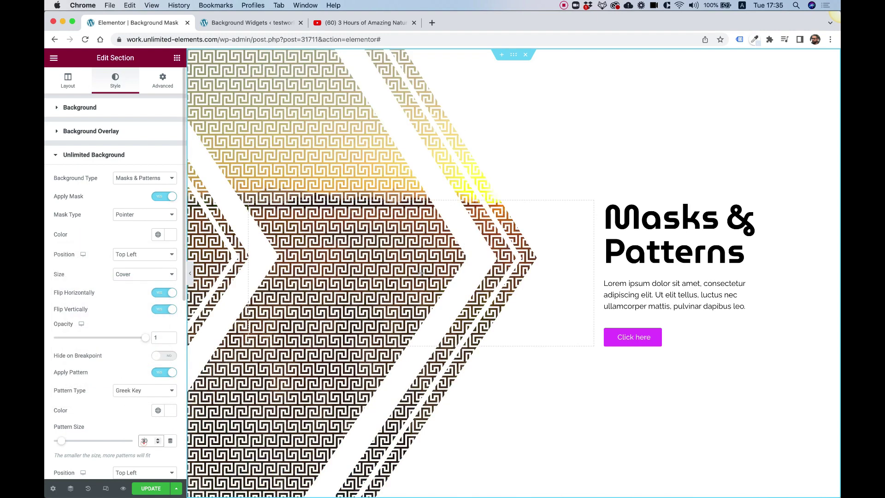
double_click(143, 440)
type("10")
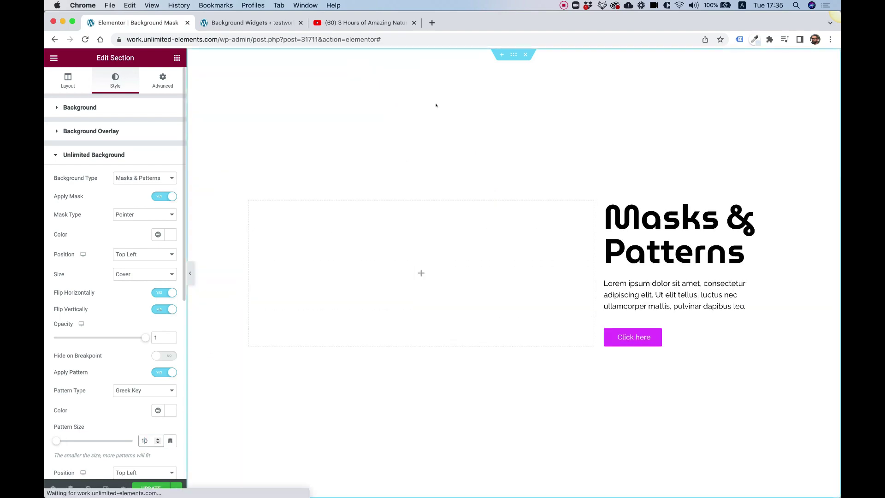
Return to the YouTube results and bring up the Sunset Above Nature HD Scene background loop video
left_click(361, 21)
left_click(293, 138)
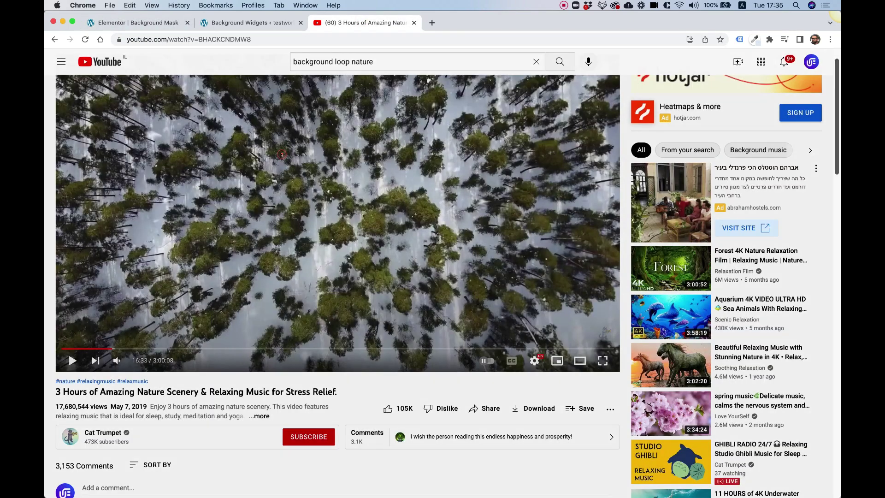
left_click(55, 39)
scroll(490, 286, "down", 3)
left_click(312, 197)
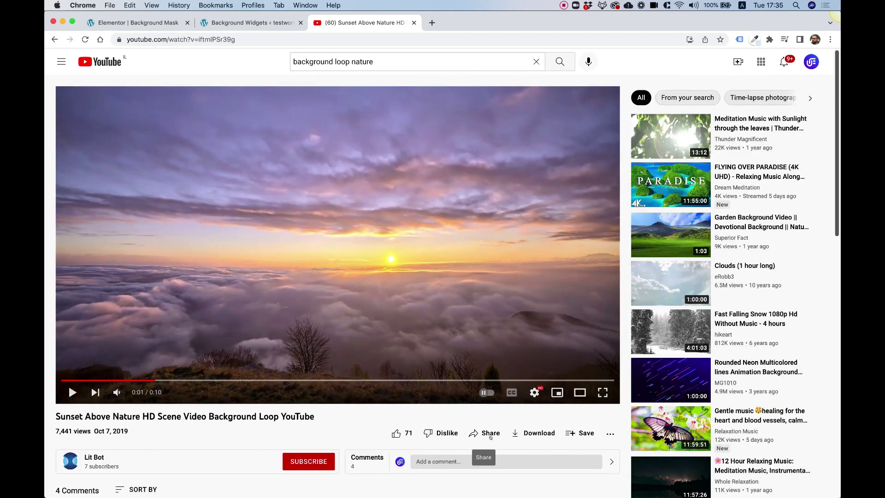
Copy the sunset video's share link and switch back to the Elementor editor
left_click(491, 433)
left_click(526, 326)
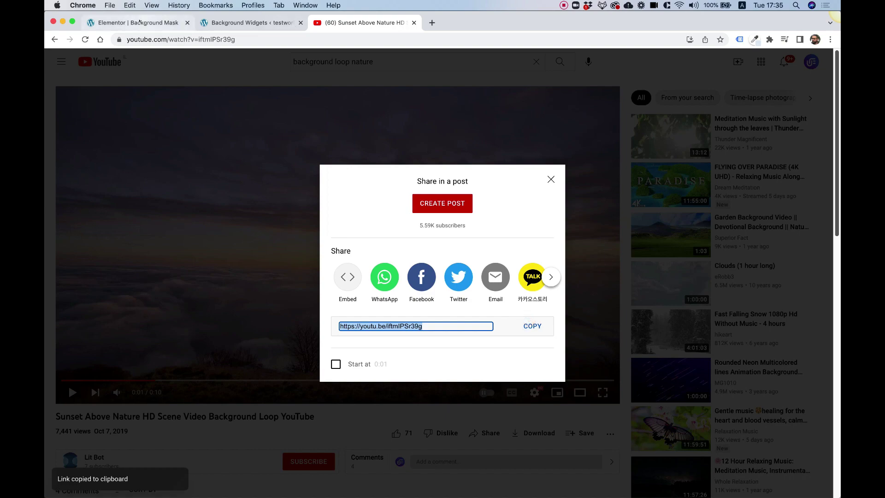
left_click(136, 23)
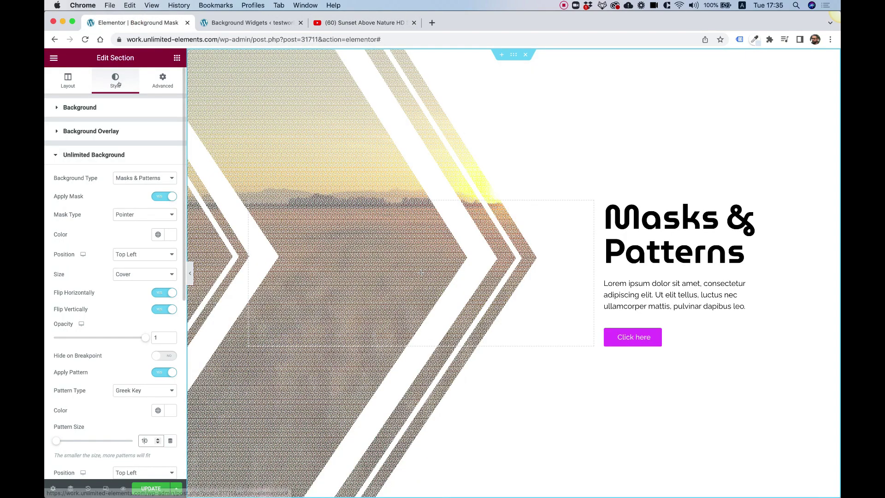
Paste the Sunset Above Nature URL into the section's Background Video Link field
left_click(84, 108)
triple_click(90, 180)
key("super+v")
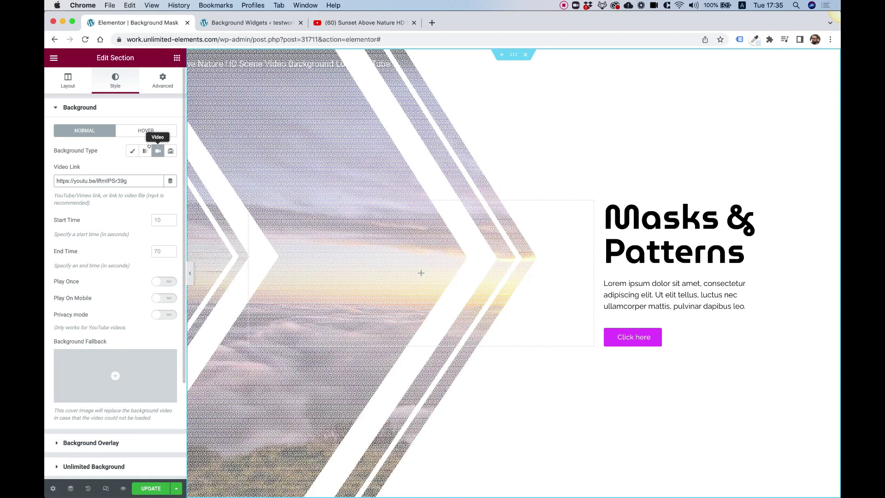
scroll(117, 346, "down", 2)
scroll(121, 381, "down", 2)
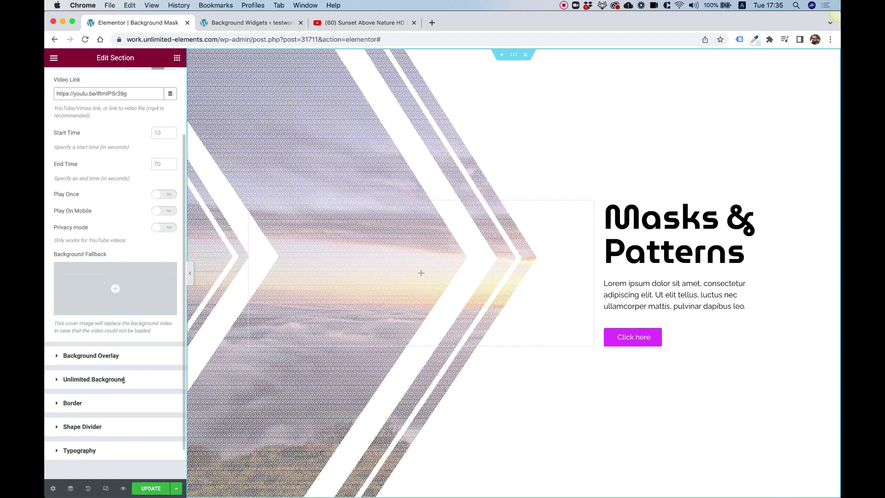
Set the Greek Key Pattern Size to 100 and lower its opacity to about 0.28
left_click(115, 379)
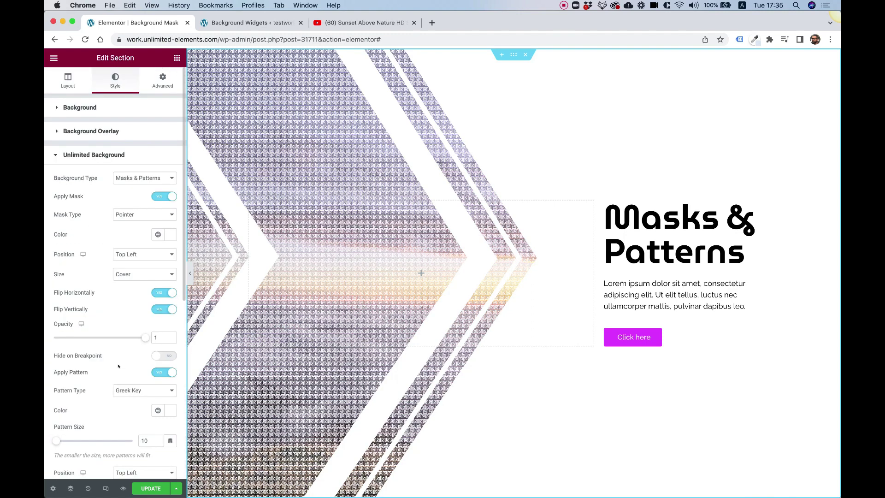
scroll(118, 366, "down", 1)
scroll(132, 356, "down", 2)
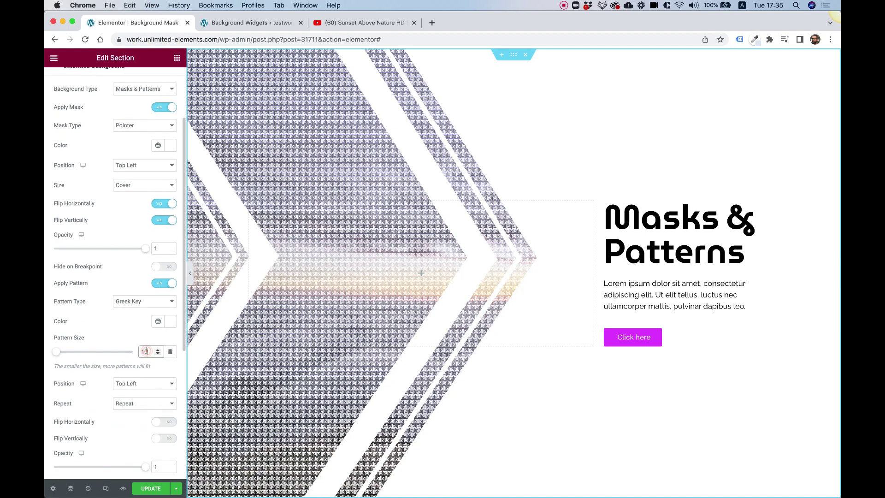
type("0")
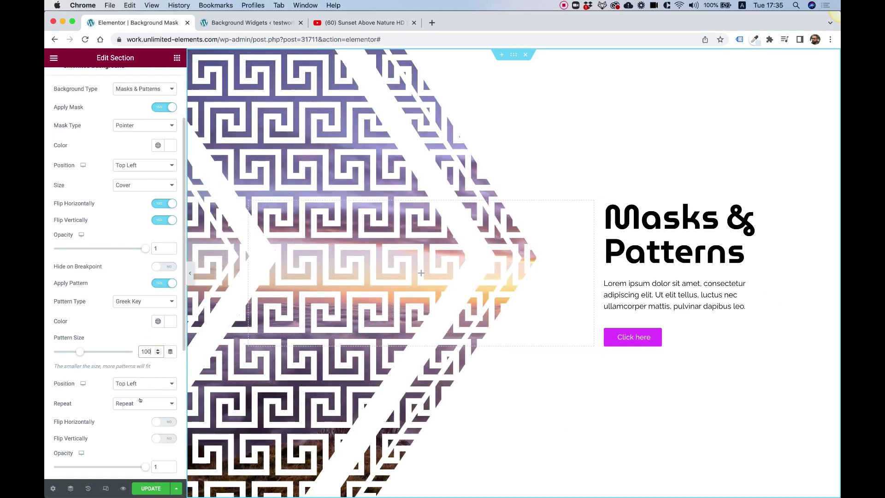
scroll(140, 399, "down", 2)
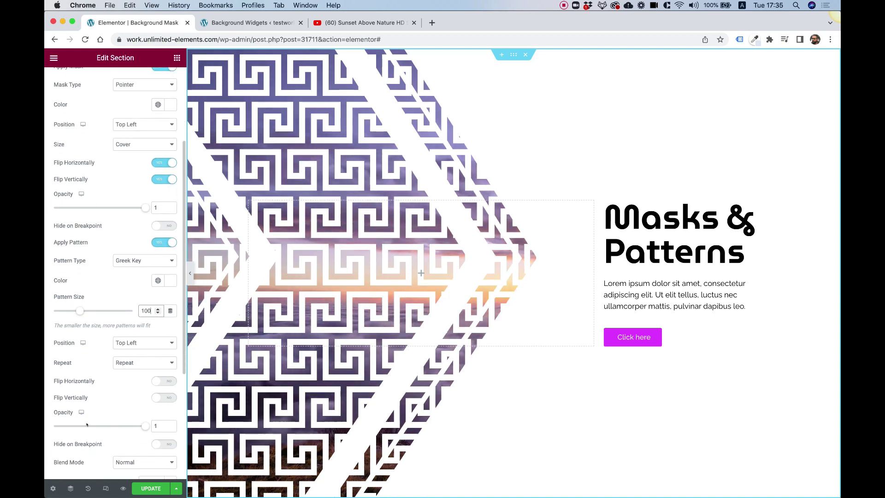
left_click_drag(76, 424, 79, 426)
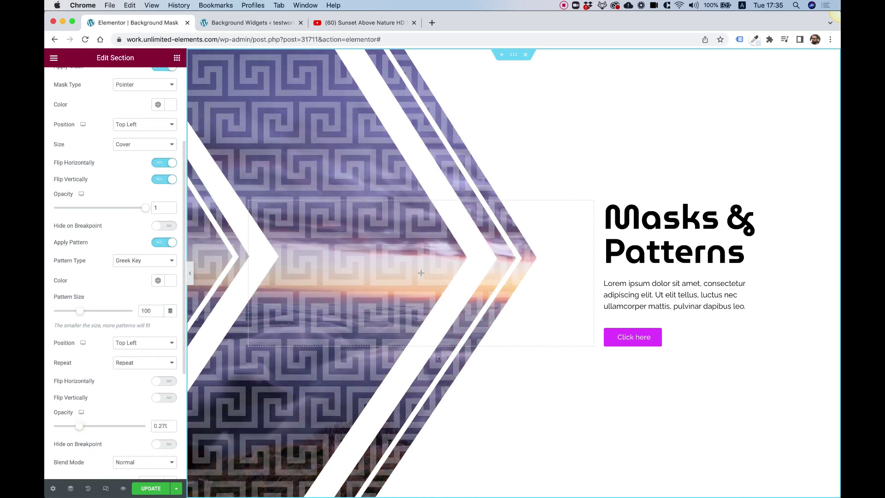